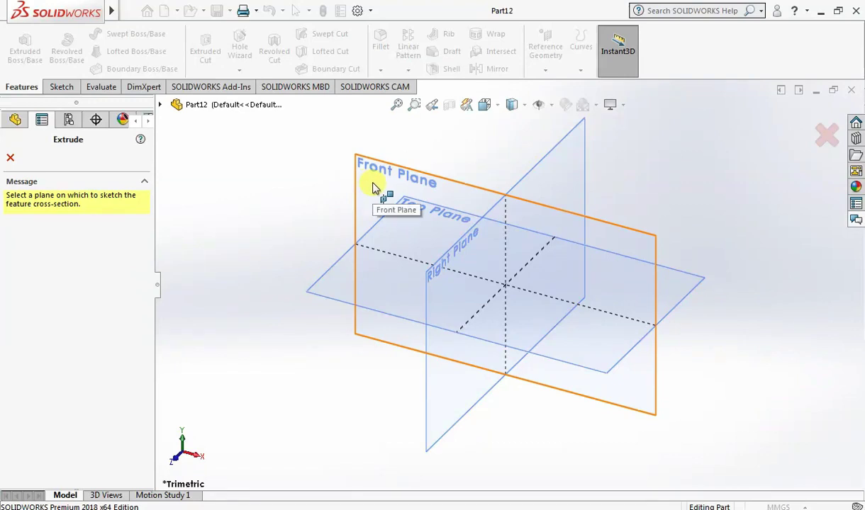
Select the Front Plane to sketch the new bracket part on
click(354, 174)
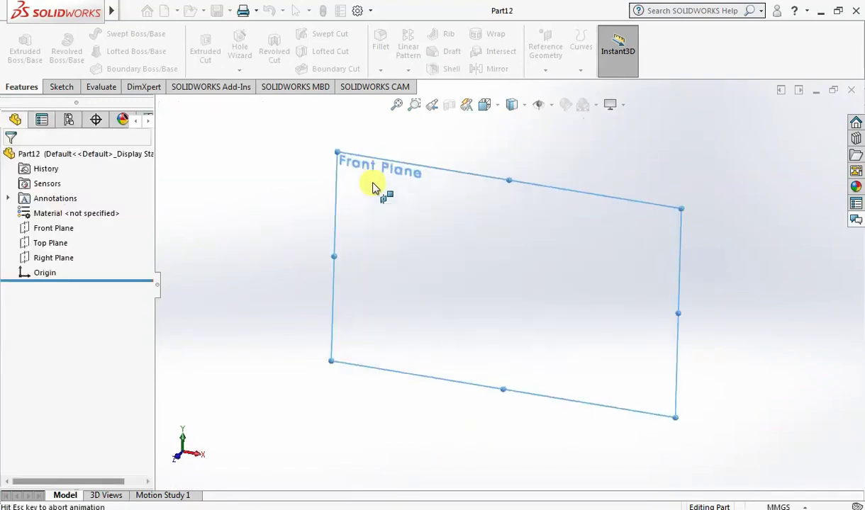
Draw a closed eight-line L profile with a diagonal inner slope, starting and ending at the top-left corner
click(90, 35)
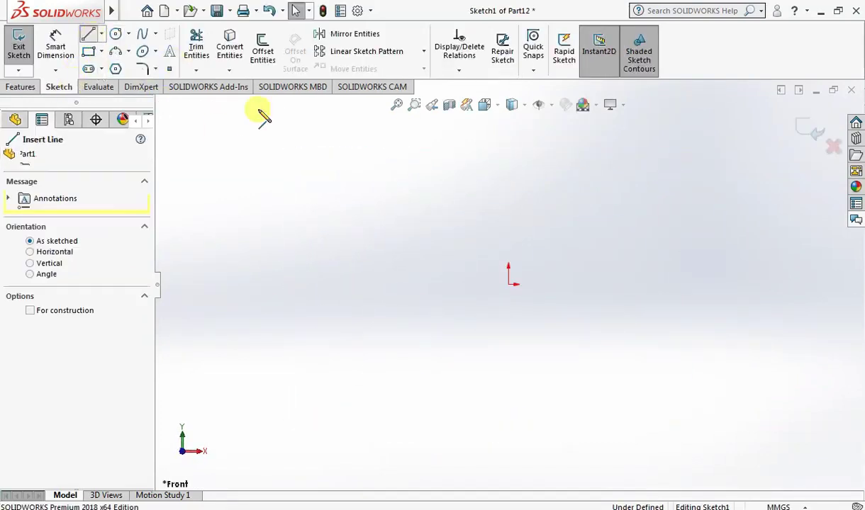
click(299, 172)
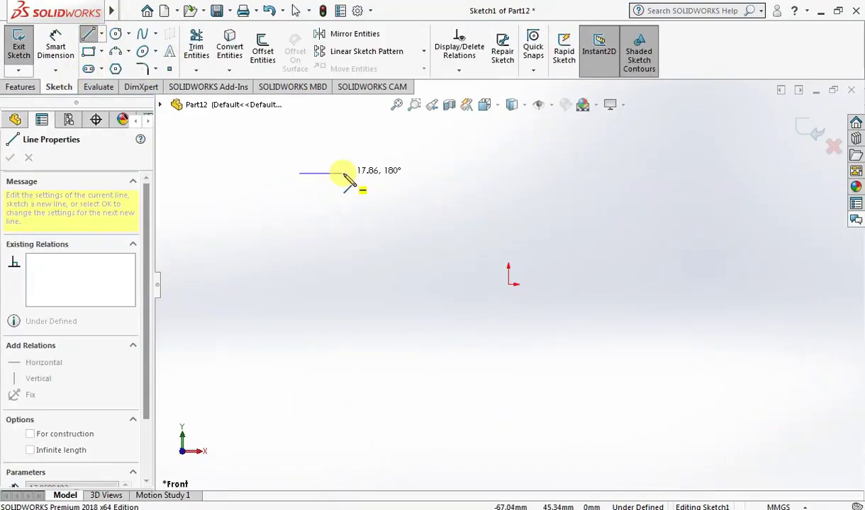
click(343, 173)
click(343, 317)
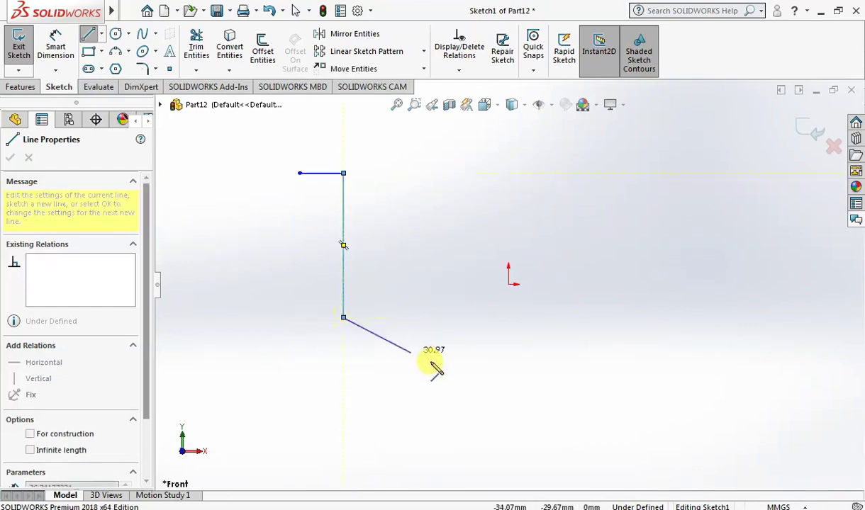
click(432, 362)
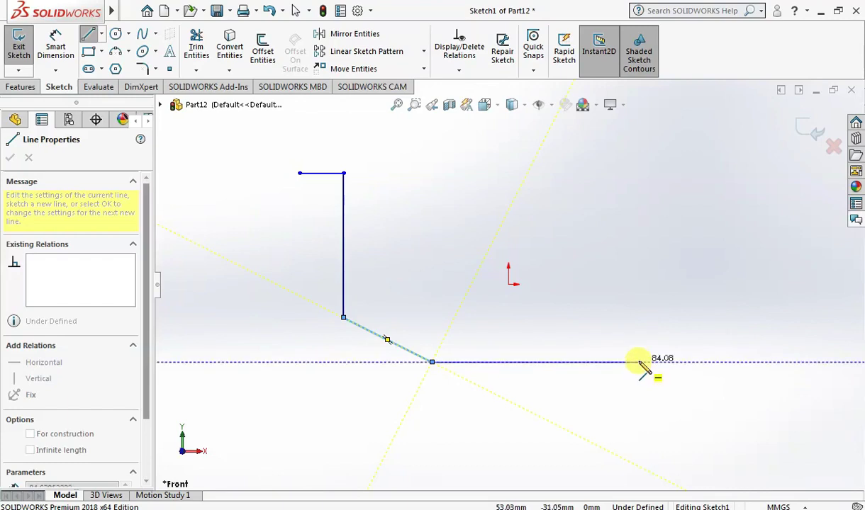
click(639, 362)
click(638, 397)
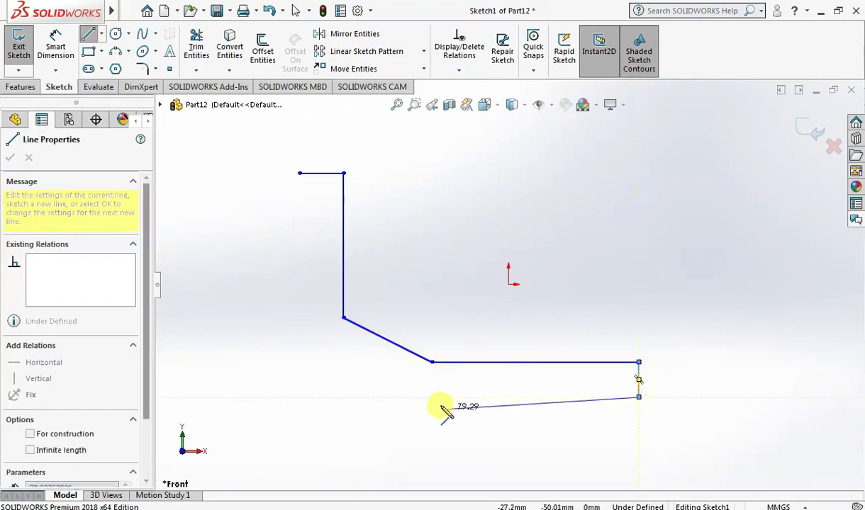
click(299, 397)
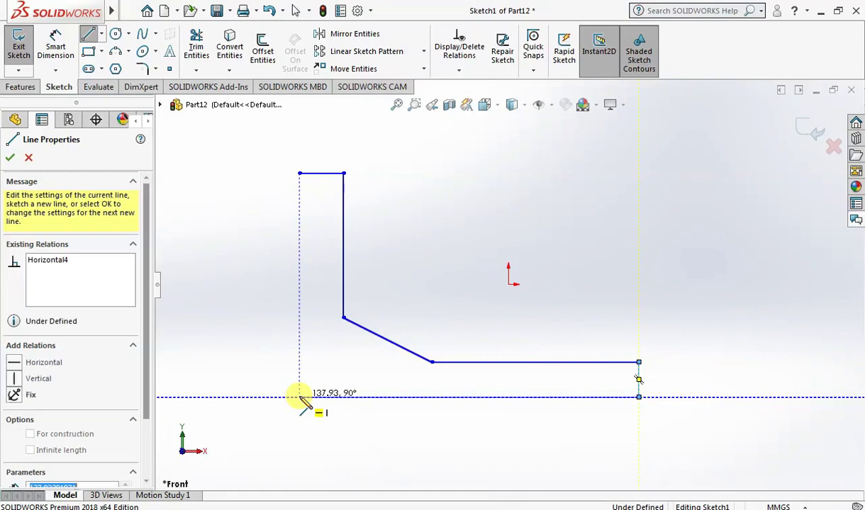
click(299, 173)
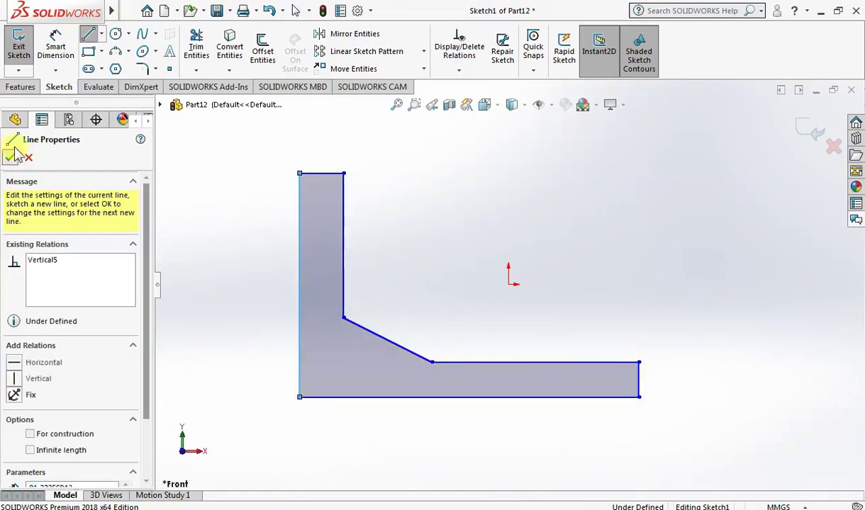
click(12, 156)
click(55, 46)
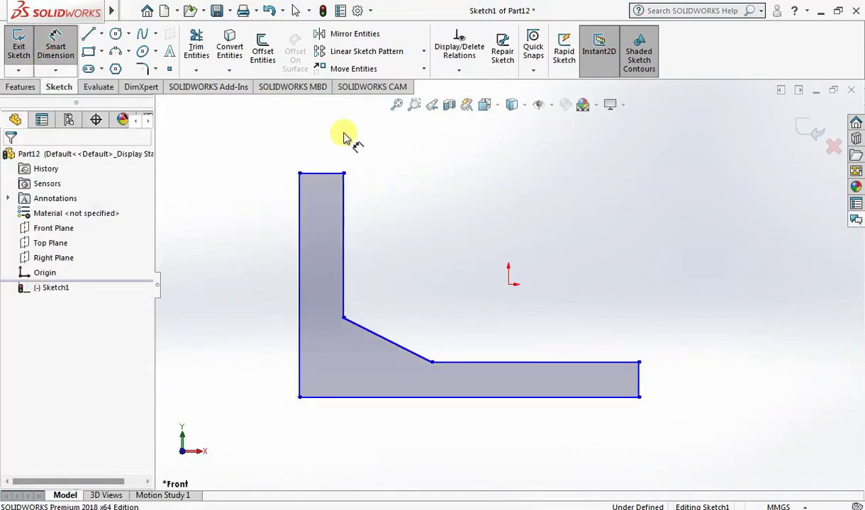
Dimension the top edge width to 10 mm
click(323, 177)
click(325, 165)
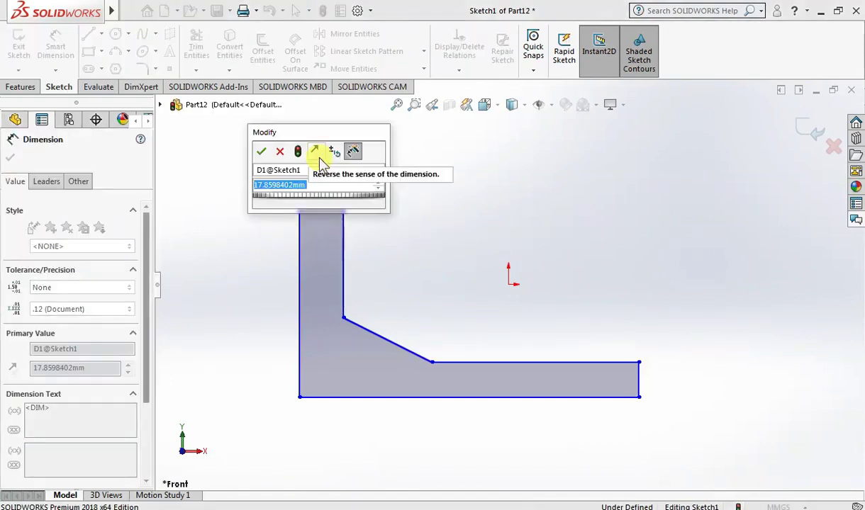
text(10)
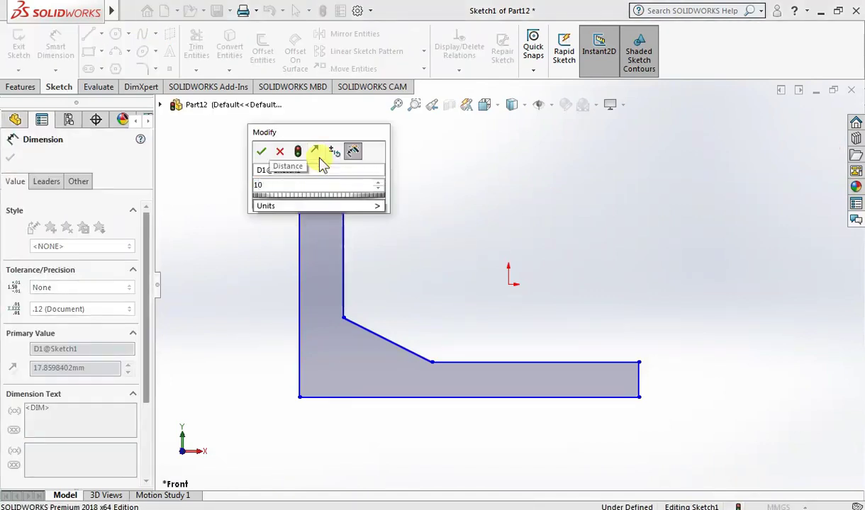
key(Return)
Try a 40 mm left-edge height, then undo it and delete the stray dimension
click(299, 202)
click(246, 207)
text(40)
key(Return)
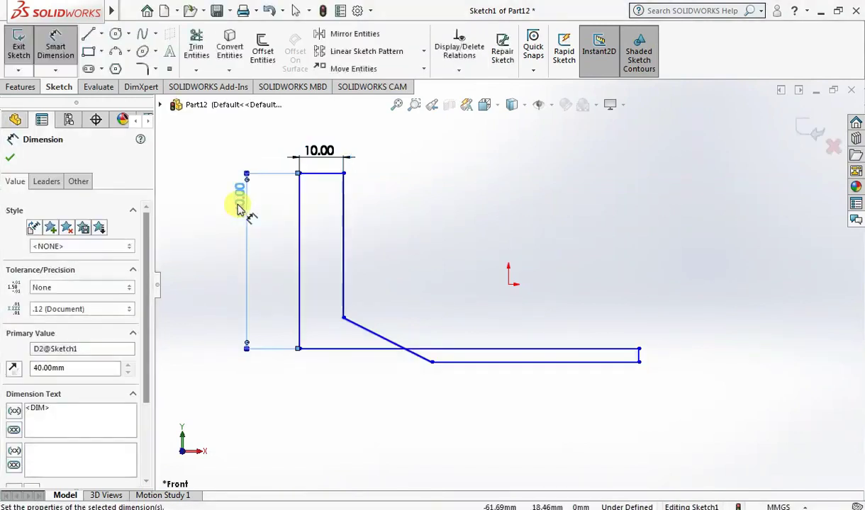
key(Escape)
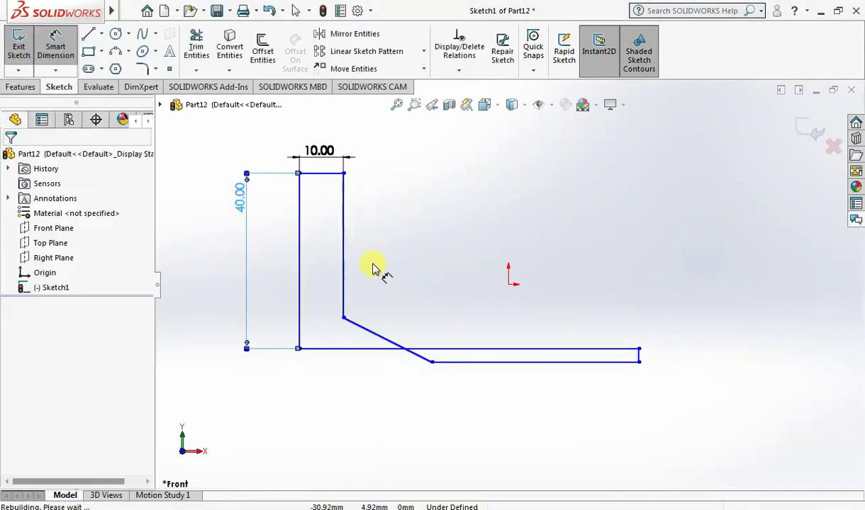
key(ctrl+z)
click(256, 174)
key(Delete)
Dimension the slope's vertical drop to 10 mm
click(56, 46)
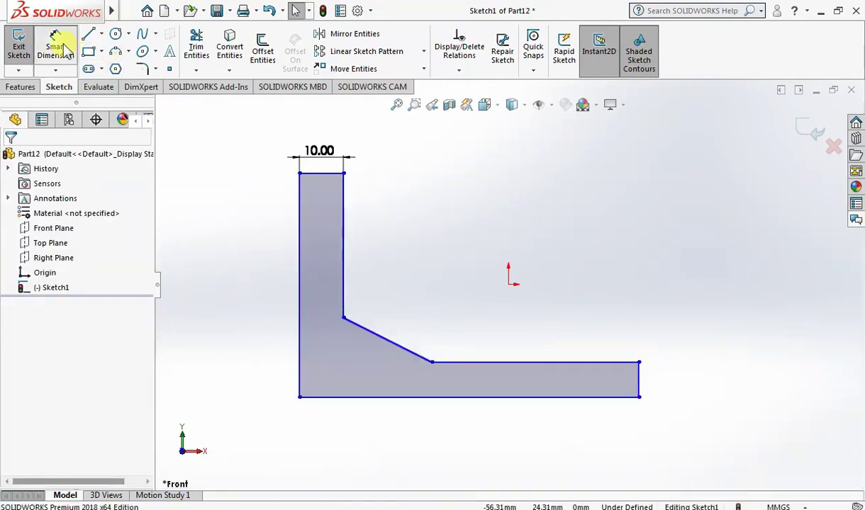
click(345, 323)
click(432, 363)
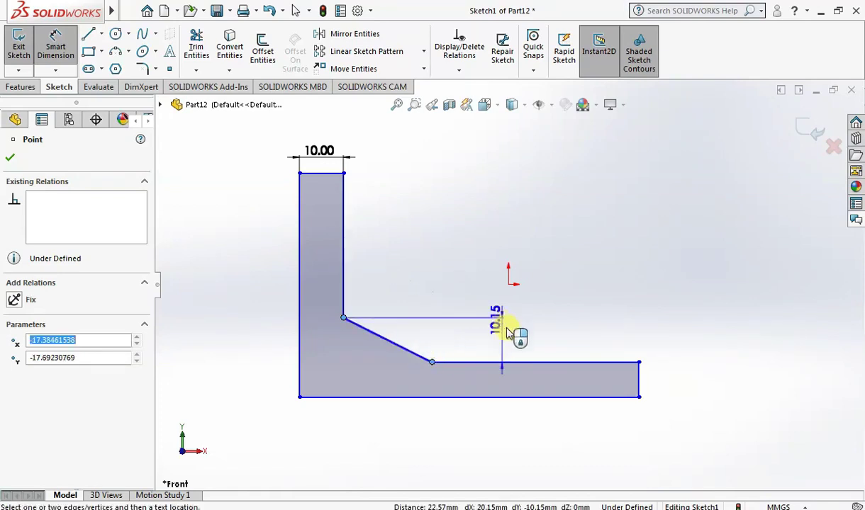
click(506, 333)
text(10)
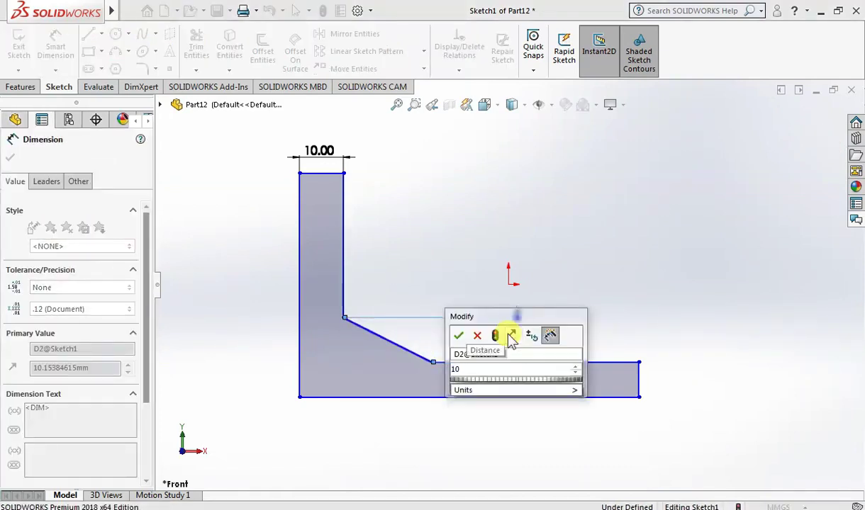
key(Return)
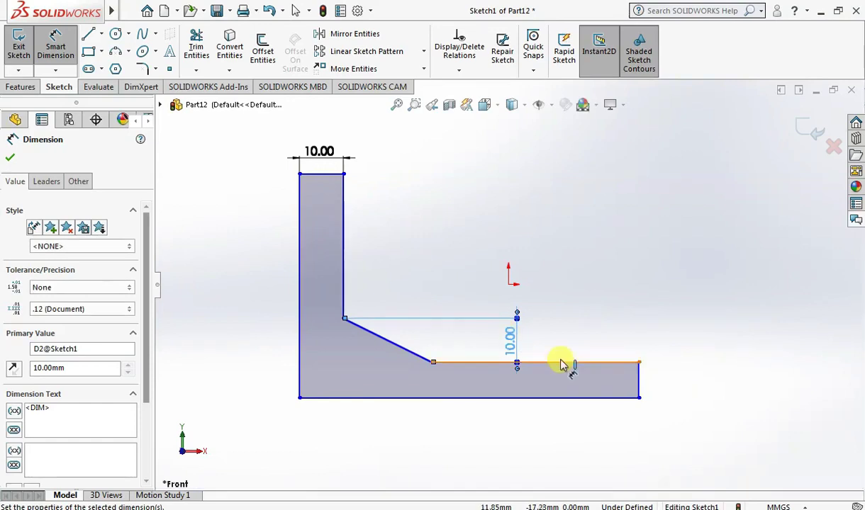
Set the base leg's end thickness to 10 mm and place an overall height dimension on the left edge
click(578, 366)
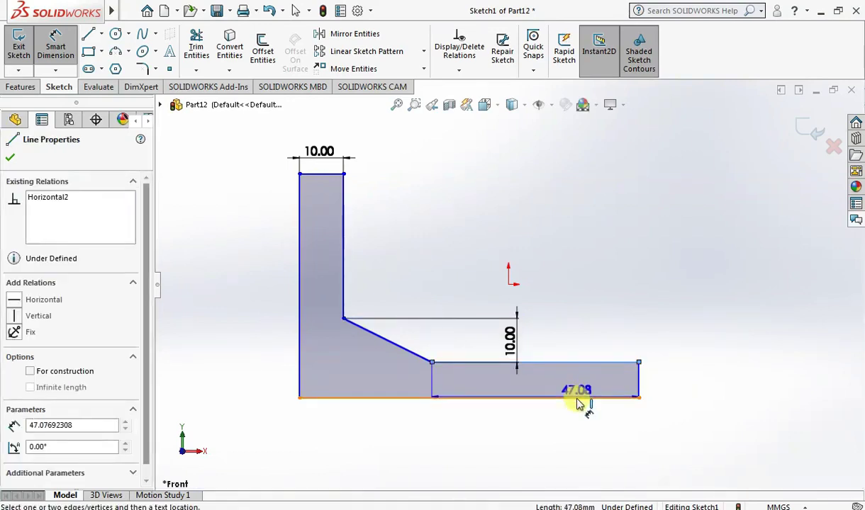
click(575, 397)
click(697, 388)
text(10)
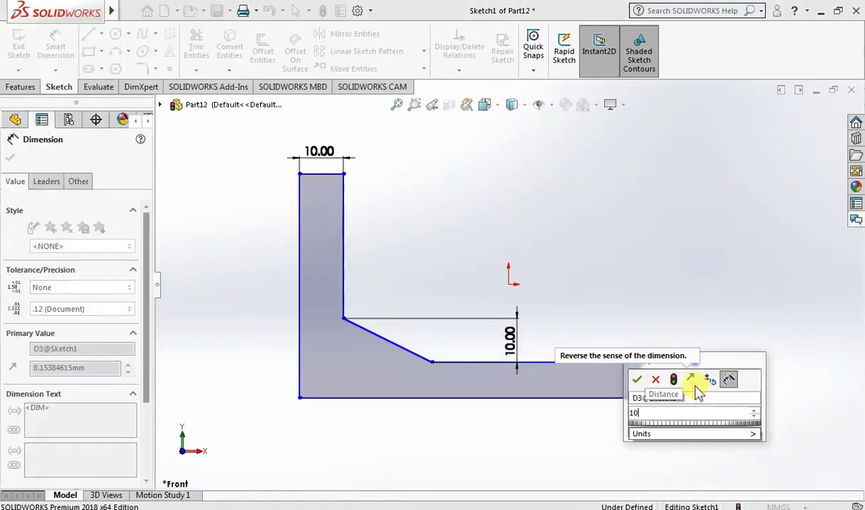
key(Return)
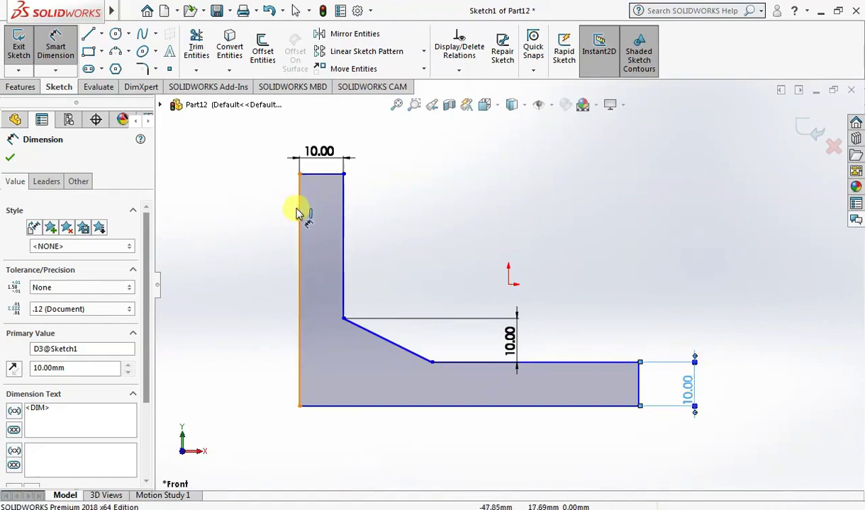
click(299, 210)
click(251, 216)
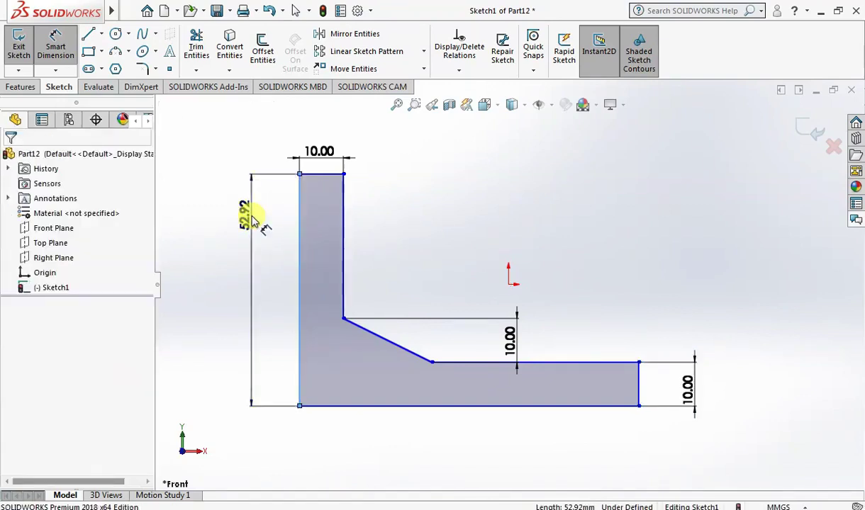
Set the overall height to 40 mm and the bottom edge length to 60 mm
text(40)
key(Return)
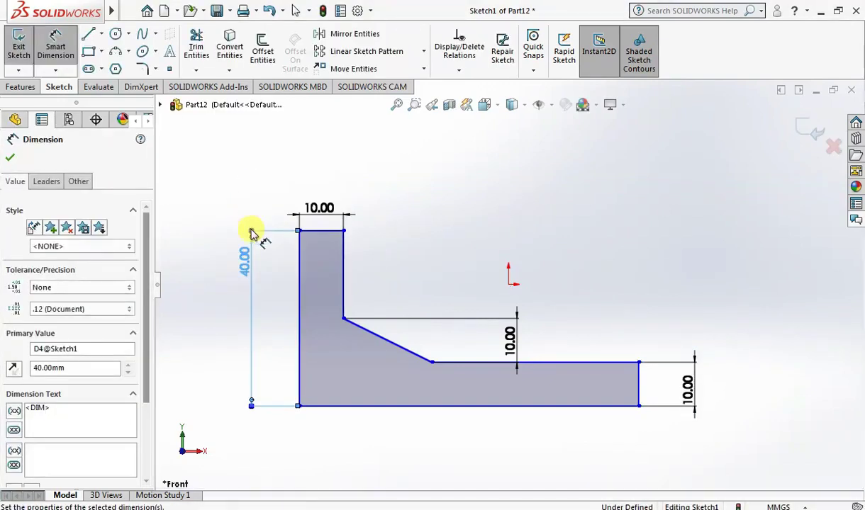
click(440, 407)
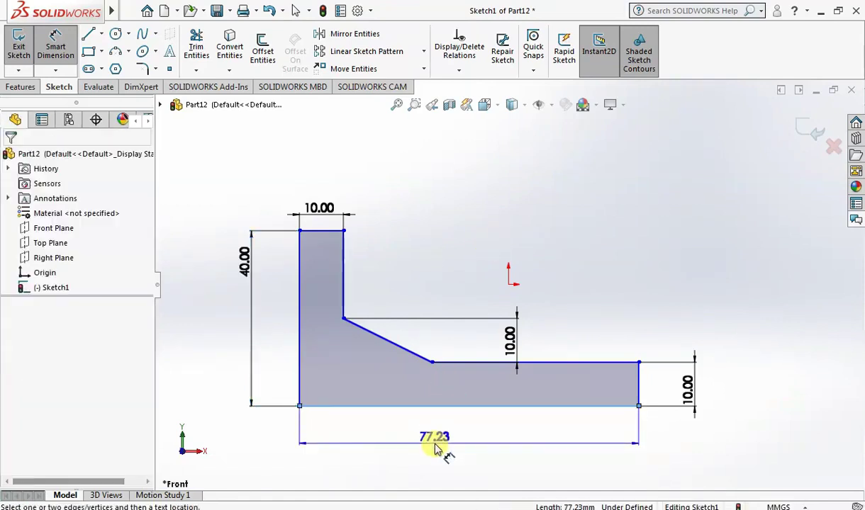
click(436, 448)
text(60)
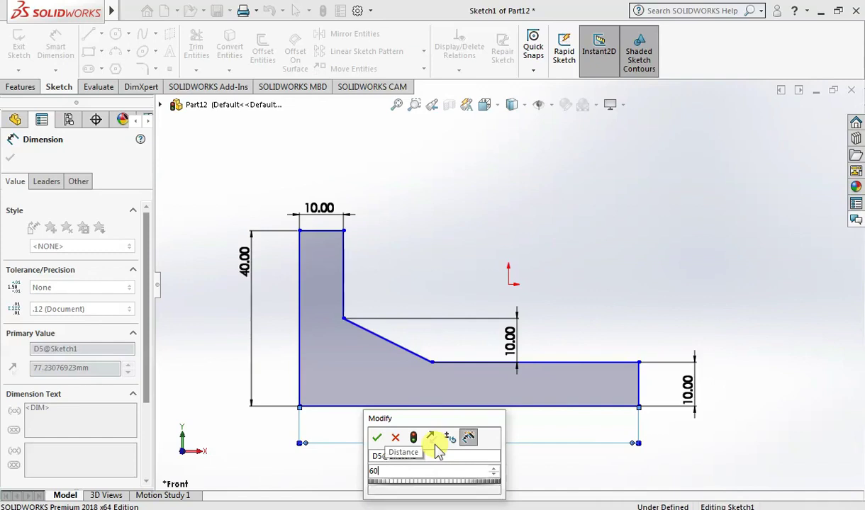
key(Return)
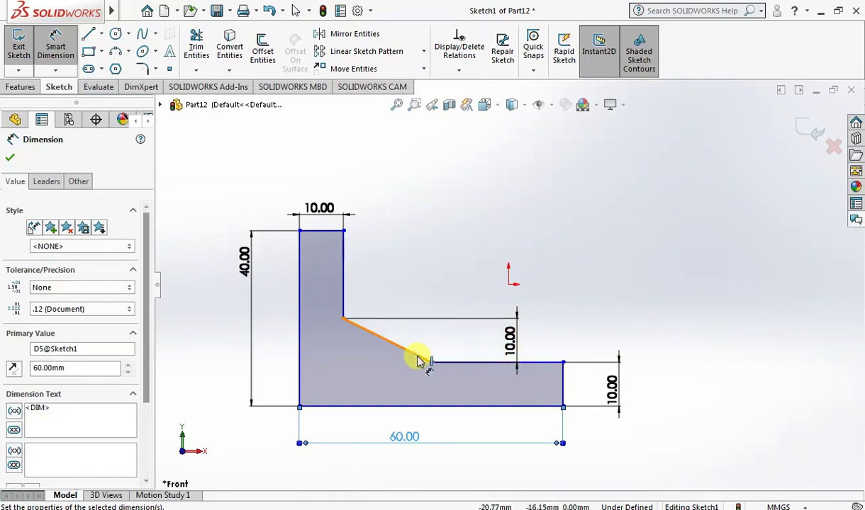
Dimension the lower leg's flat top edge to 30 mm
click(469, 364)
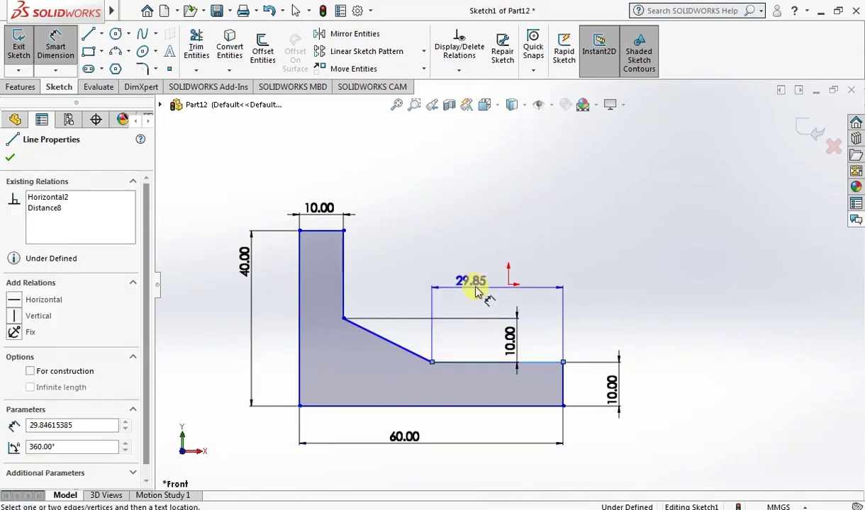
click(506, 310)
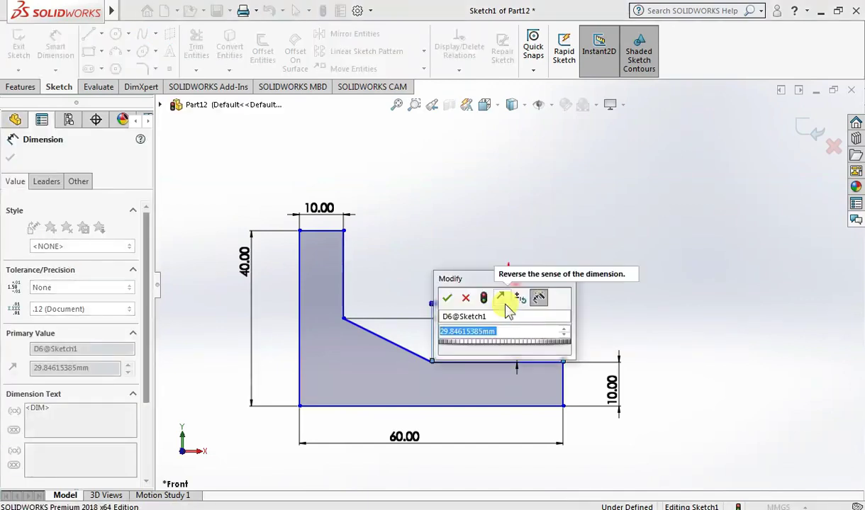
text(30)
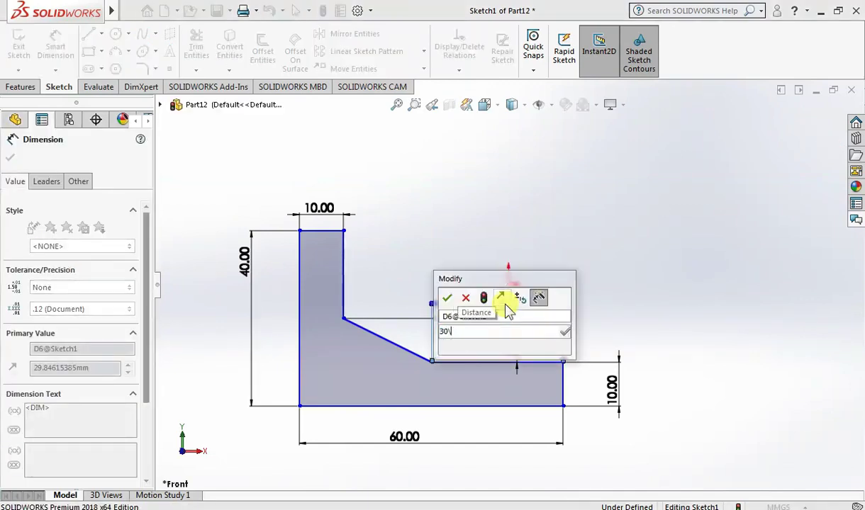
key(Return)
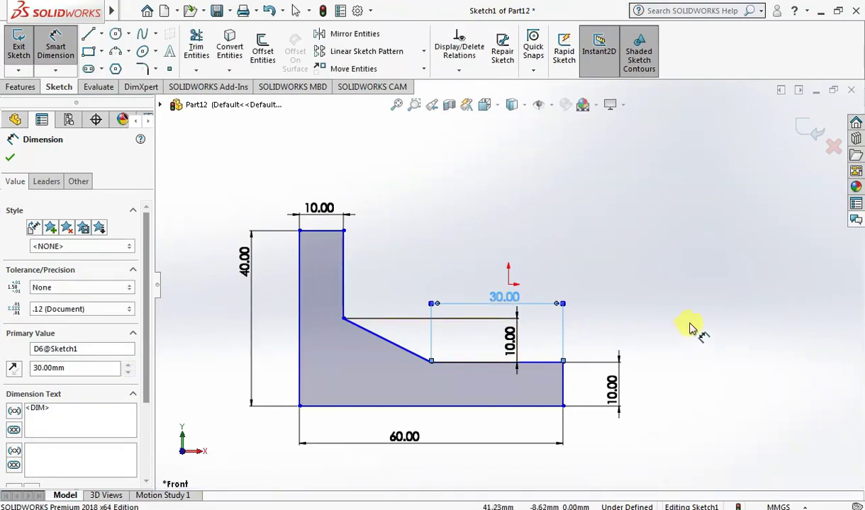
click(691, 331)
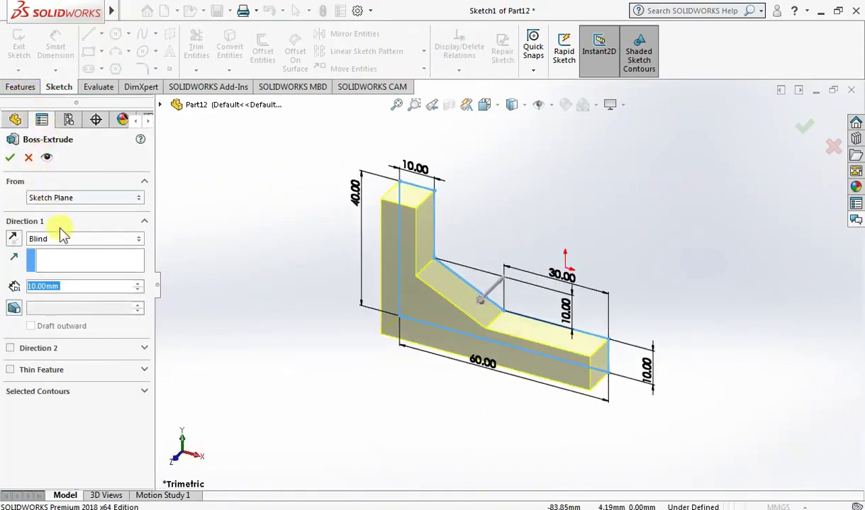
Extrude the profile blind to a 40 mm depth as Boss-Extrude1
text(40)
key(Return)
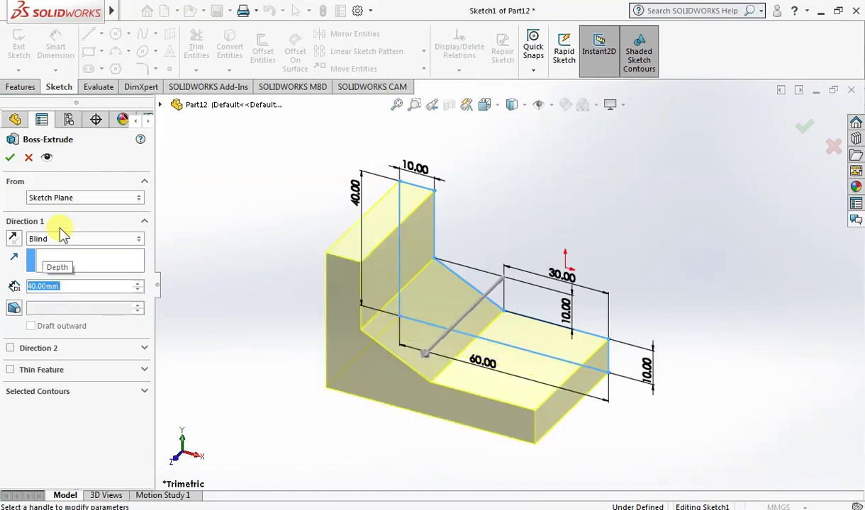
click(14, 160)
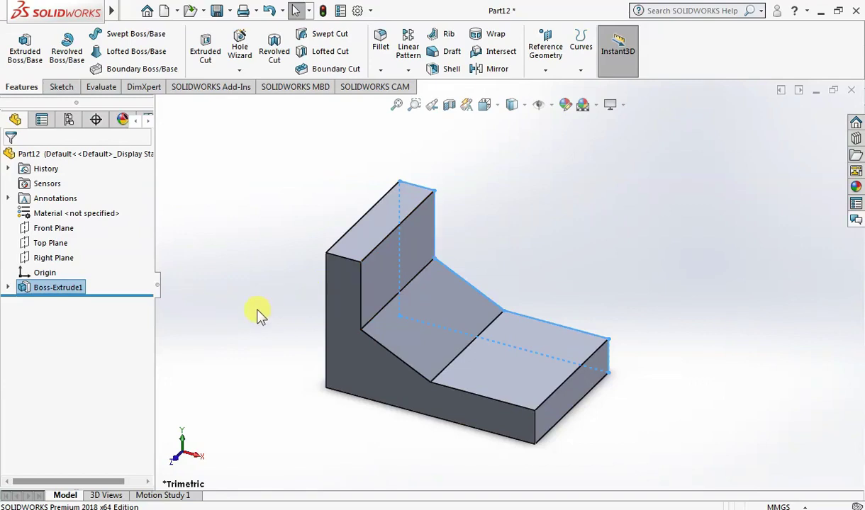
Select the upright leg's outer face, view it Normal To, and open Sketch2 on it
middle_drag(262, 344, 353, 290)
click(366, 274)
right_click(367, 275)
click(458, 216)
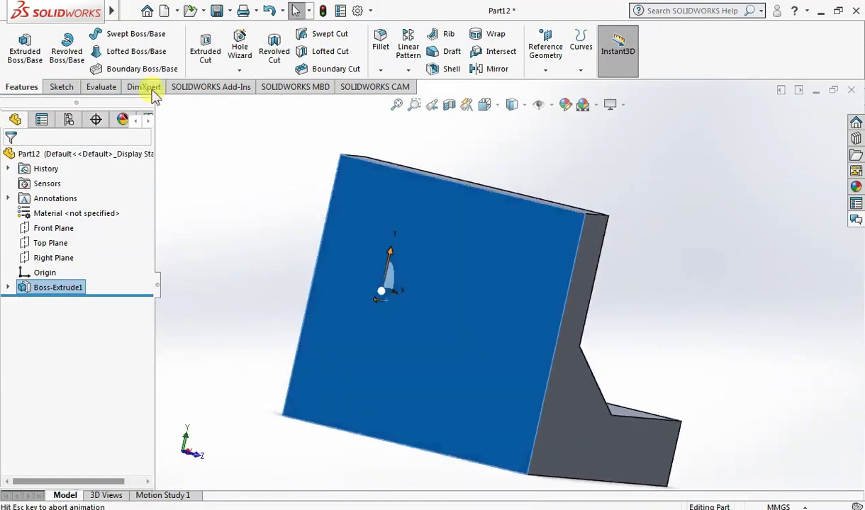
click(51, 87)
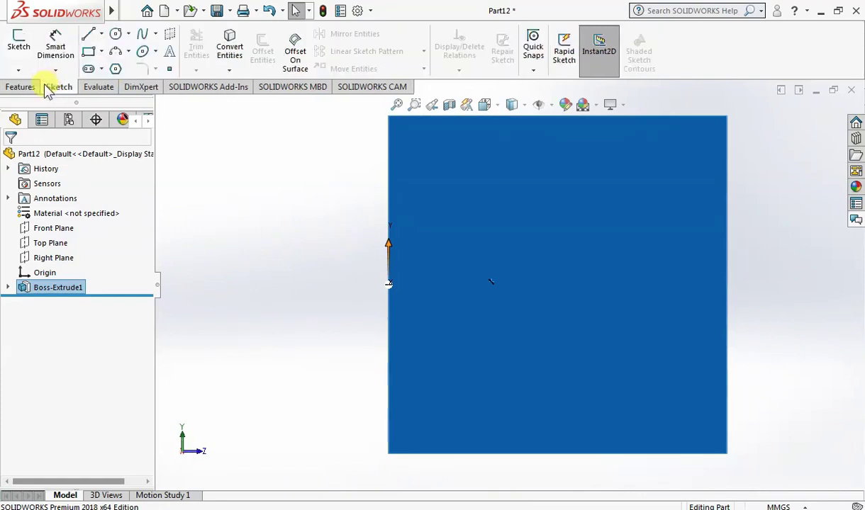
click(10, 89)
click(202, 63)
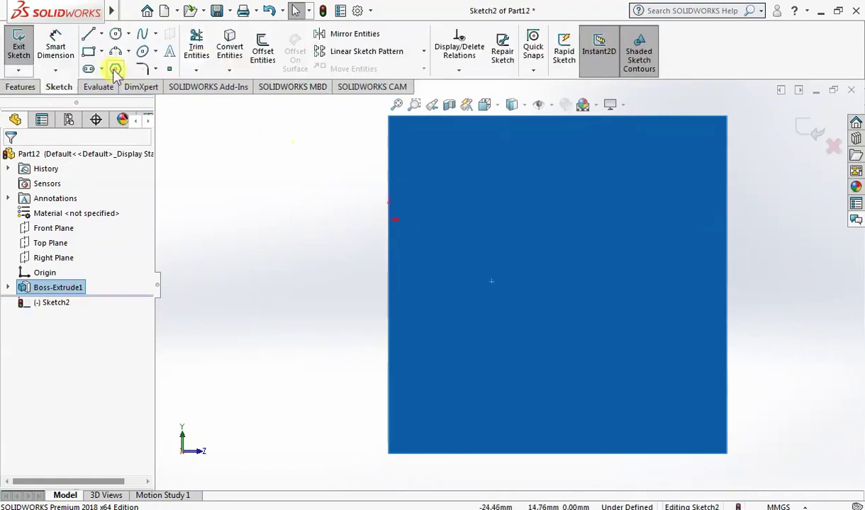
Trace the face's four edges with lines into a closed rectangle
click(91, 36)
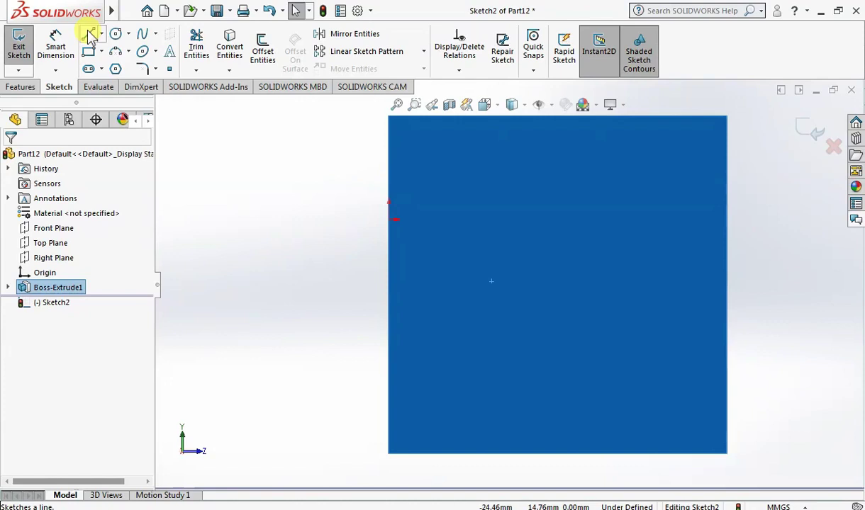
click(388, 117)
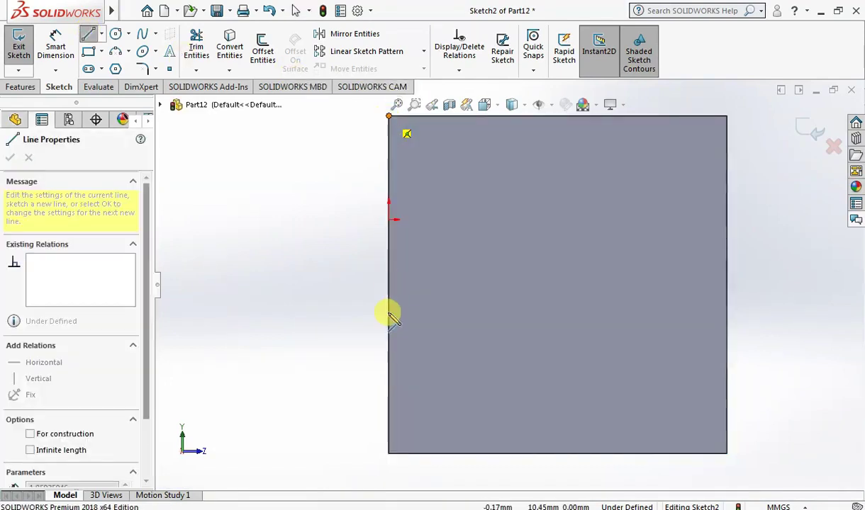
click(389, 454)
click(727, 454)
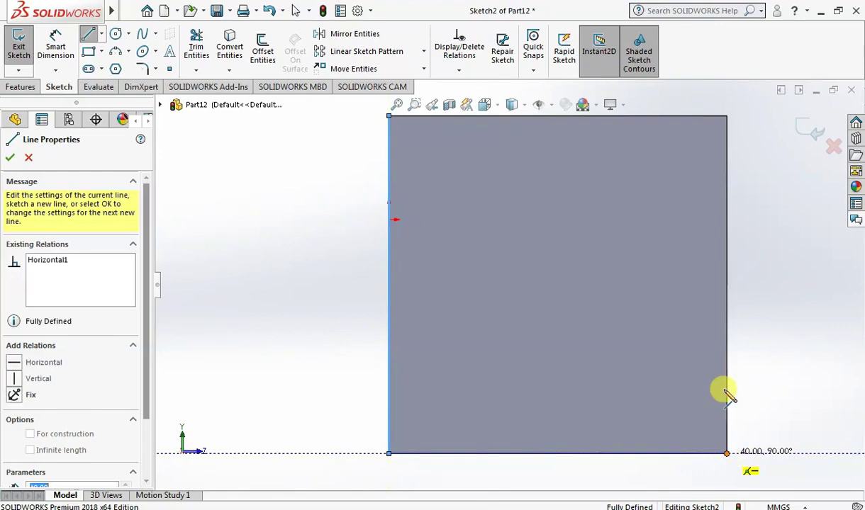
click(727, 115)
click(389, 115)
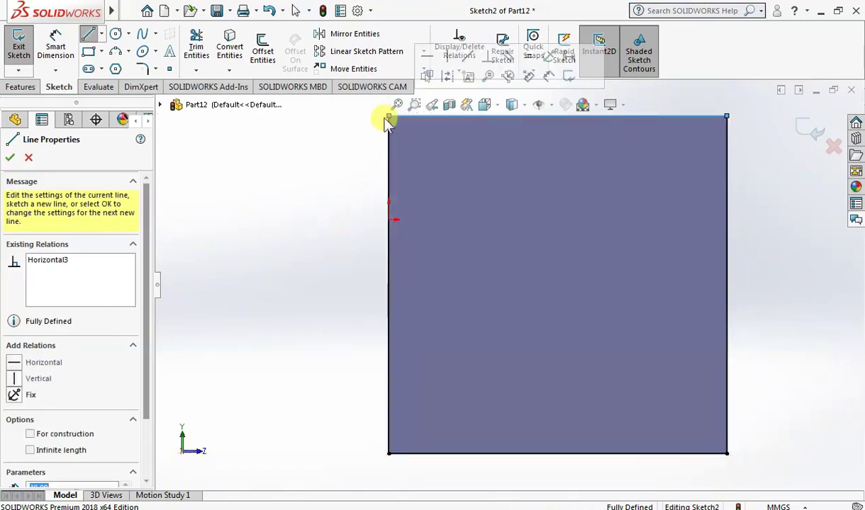
key(Escape)
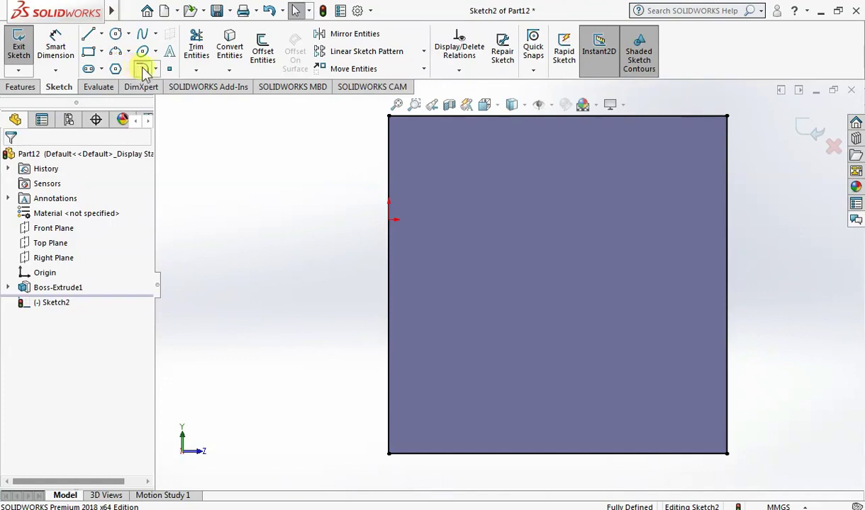
Fillet the sketch's two top corners with a 10 mm radius
click(143, 69)
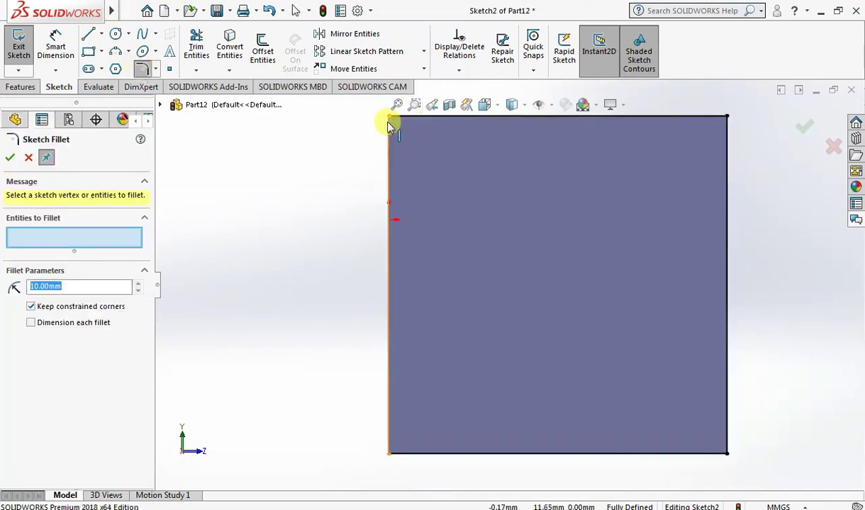
click(390, 118)
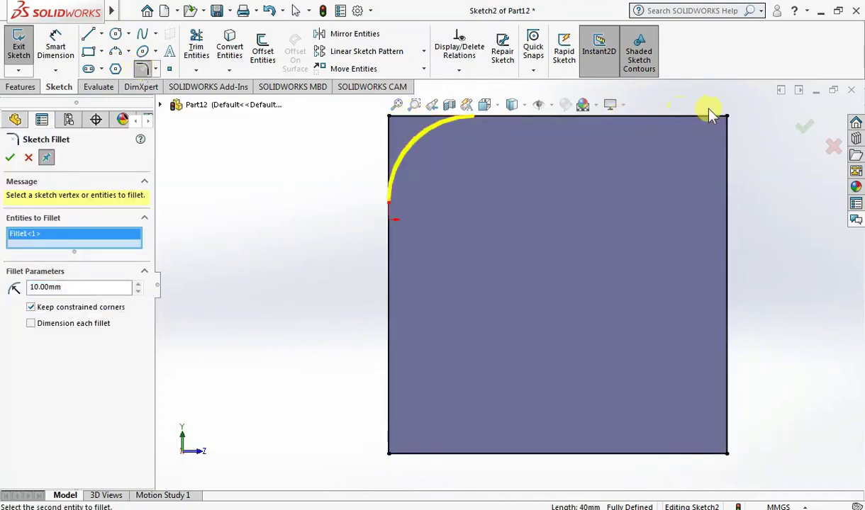
click(726, 142)
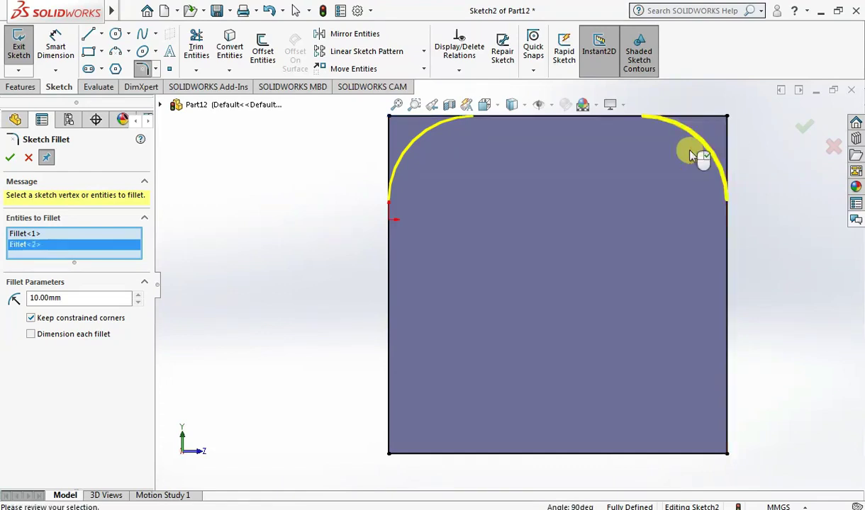
click(9, 158)
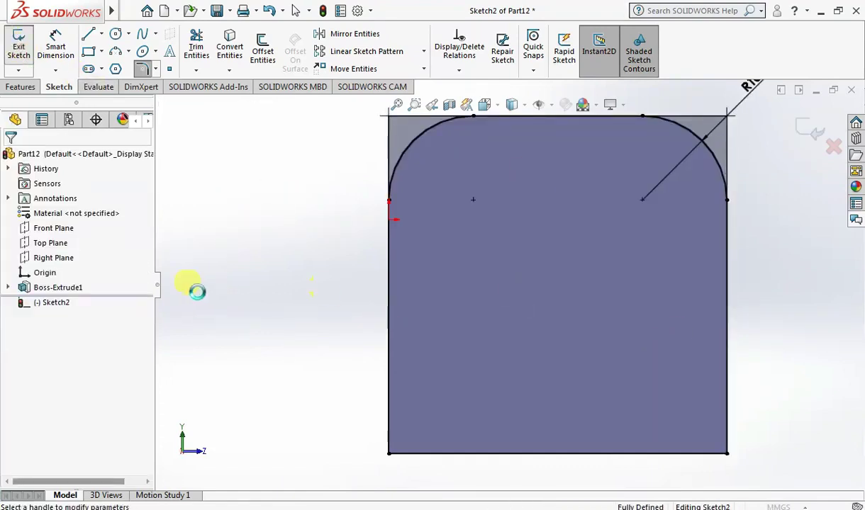
Extrude-cut the sketch with Flip side to cut, removing material outside the outline
key(ctrl+e)
click(31, 309)
click(10, 157)
Orbit to the underside and view the bracket's bottom face Normal To
mouse_move(384, 310)
middle_down()
mouse_move(227, 309)
mouse_move(343, 309)
middle_up()
middle_drag(367, 357, 337, 386)
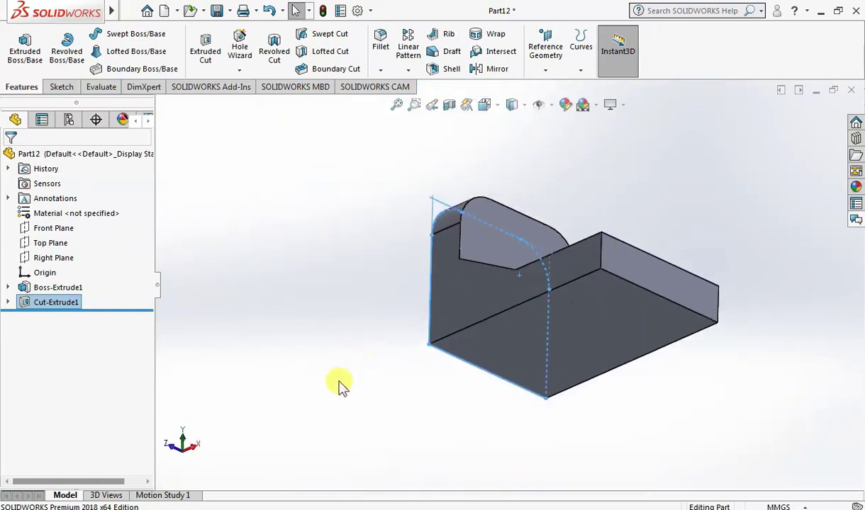
click(580, 331)
right_click(580, 330)
click(645, 210)
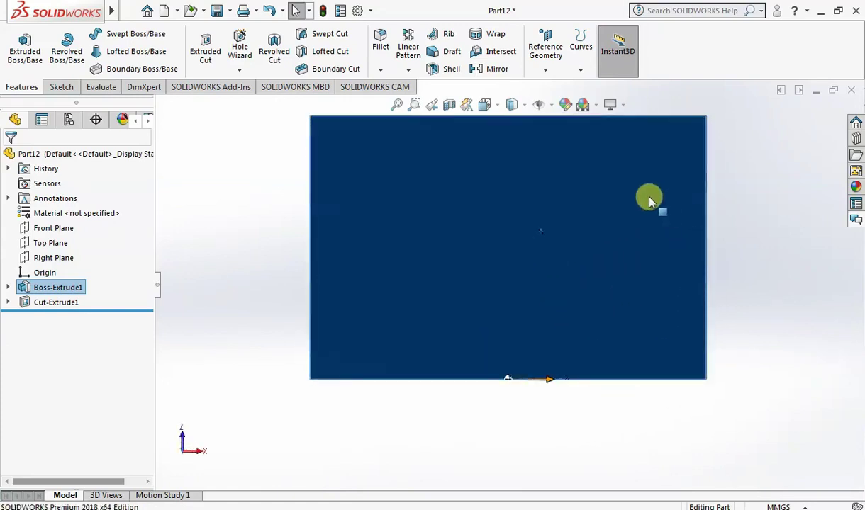
Start an Extruded Cut and choose the face to sketch on
click(60, 85)
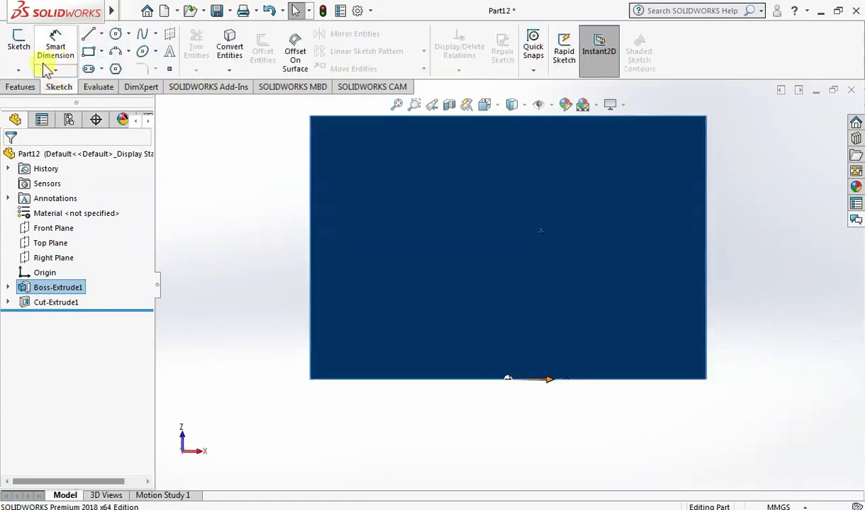
click(32, 89)
click(202, 50)
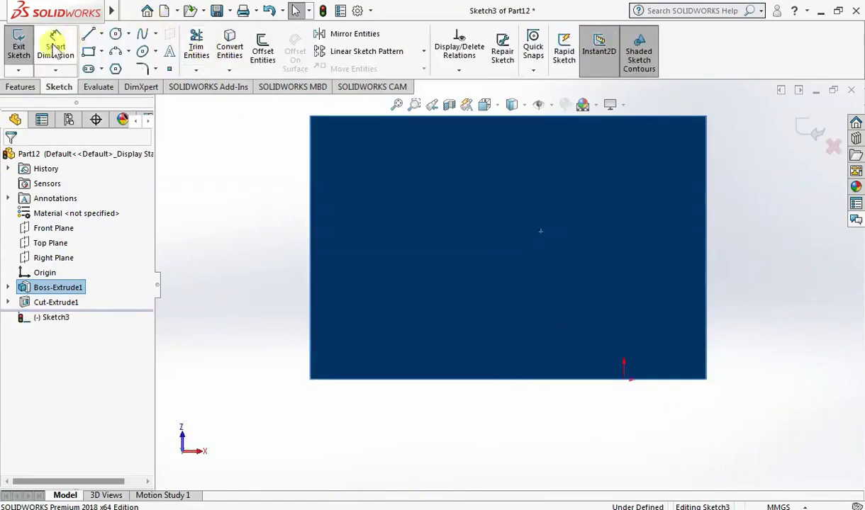
Trace the face's four edges with lines into a closed 60 by 40 rectangle
click(310, 116)
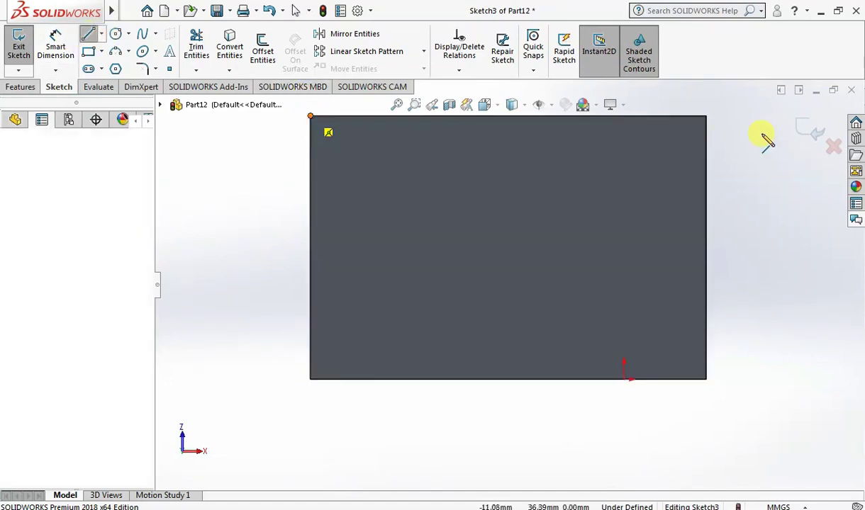
click(706, 116)
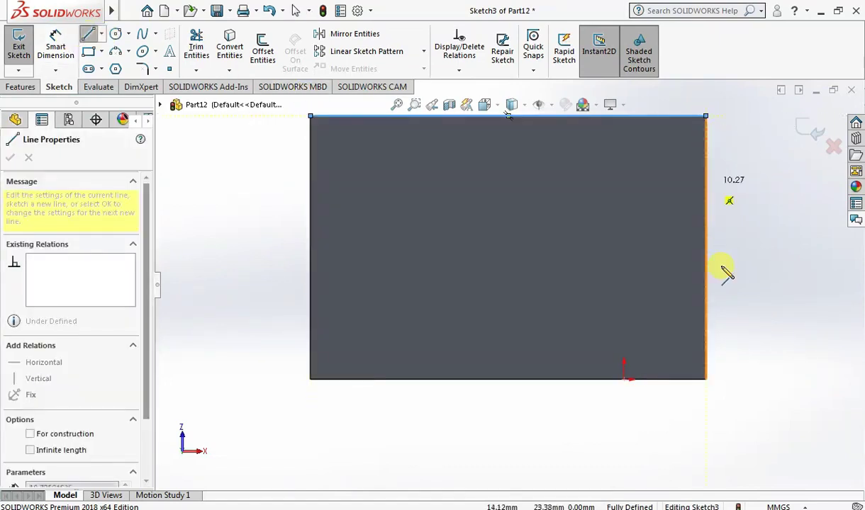
click(705, 379)
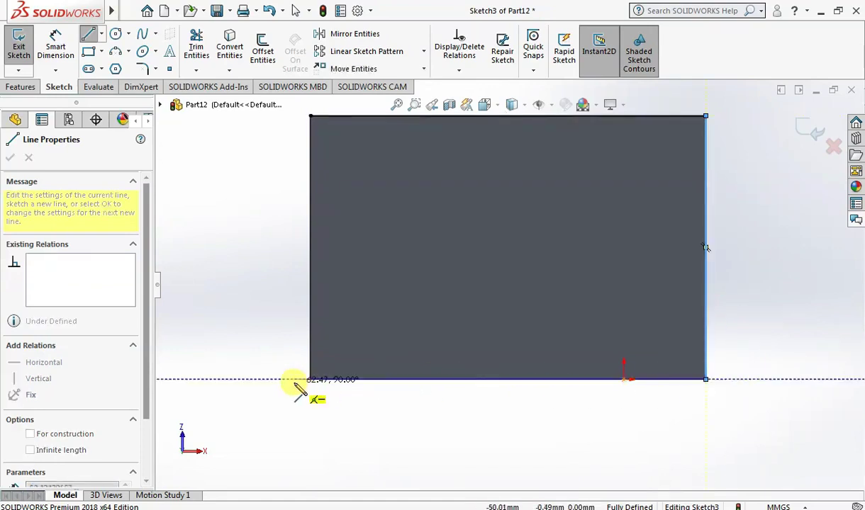
click(310, 379)
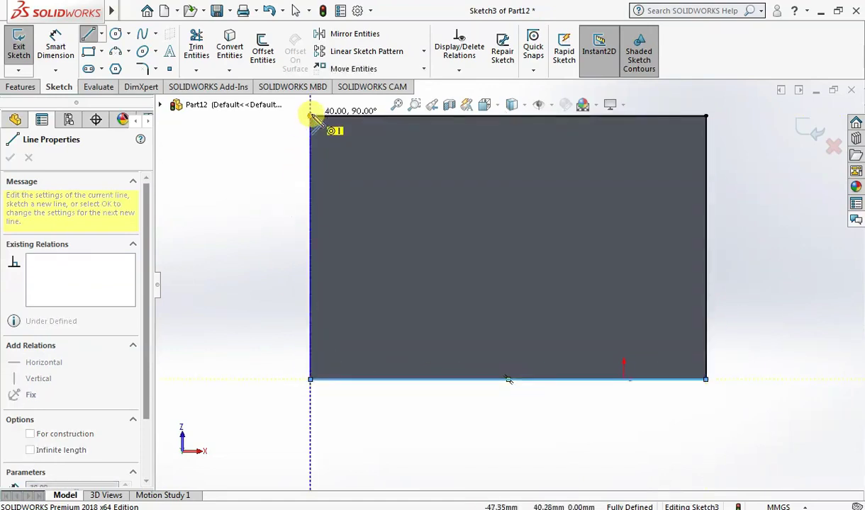
click(310, 116)
click(142, 69)
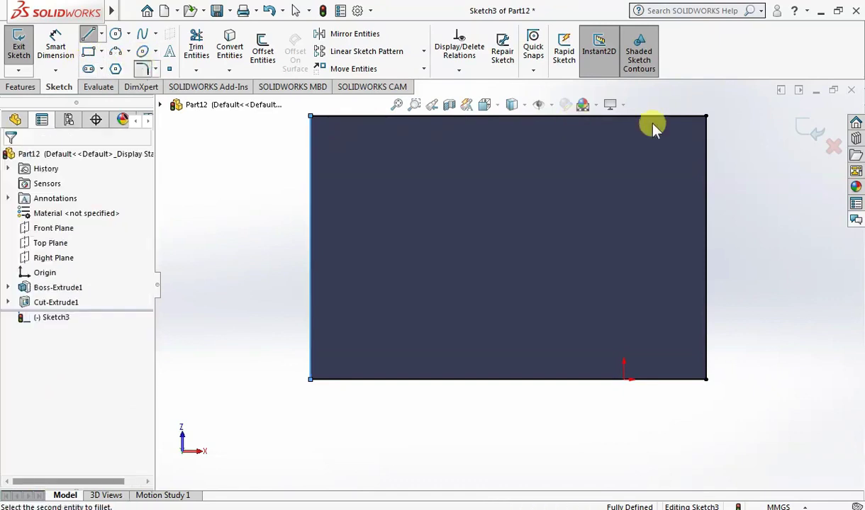
Attempt a fillet on the top-right corner, then cancel it
click(680, 116)
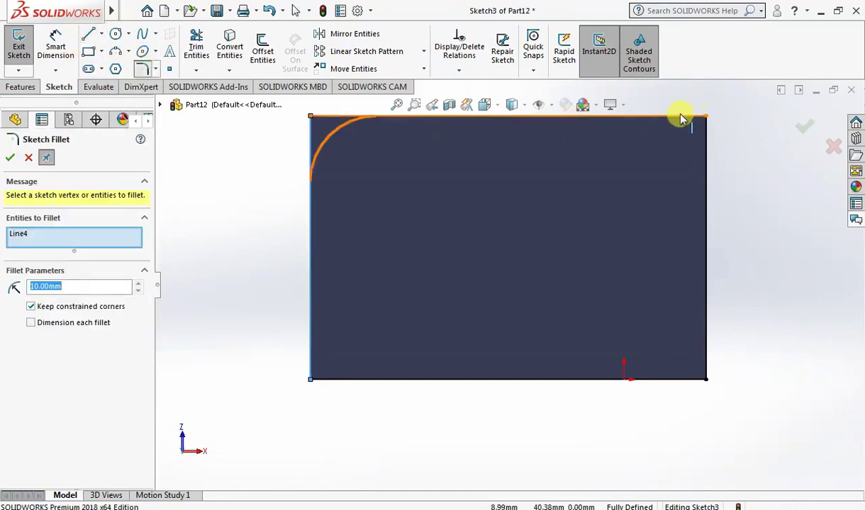
click(707, 165)
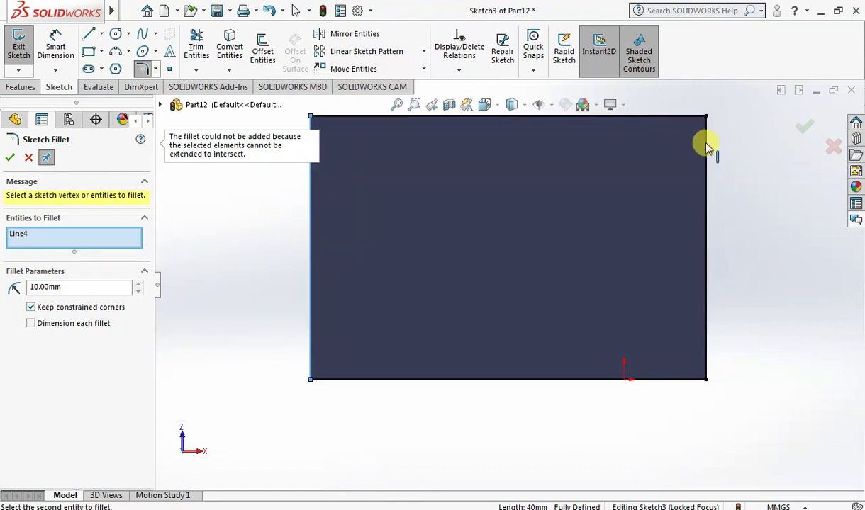
key(Escape)
key(Escape)
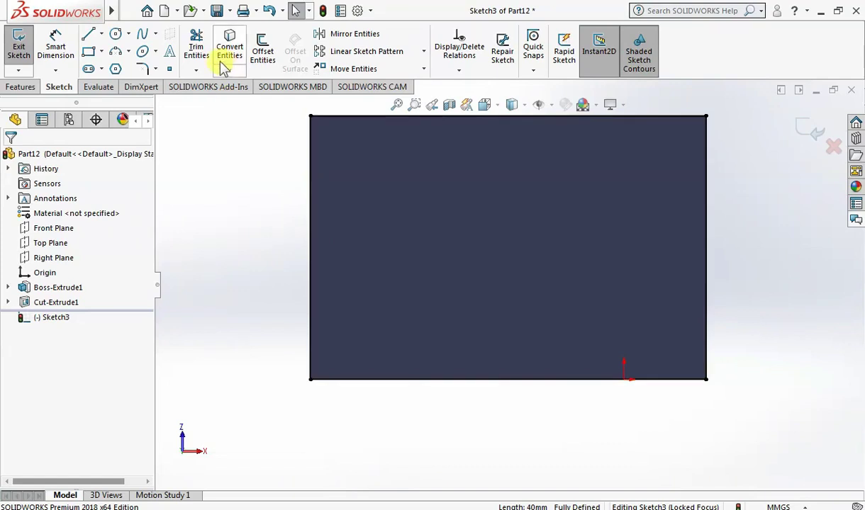
Fillet the bottom-right and top-right corners at 10 mm and exit the sketch into Cut-Extrude
click(144, 70)
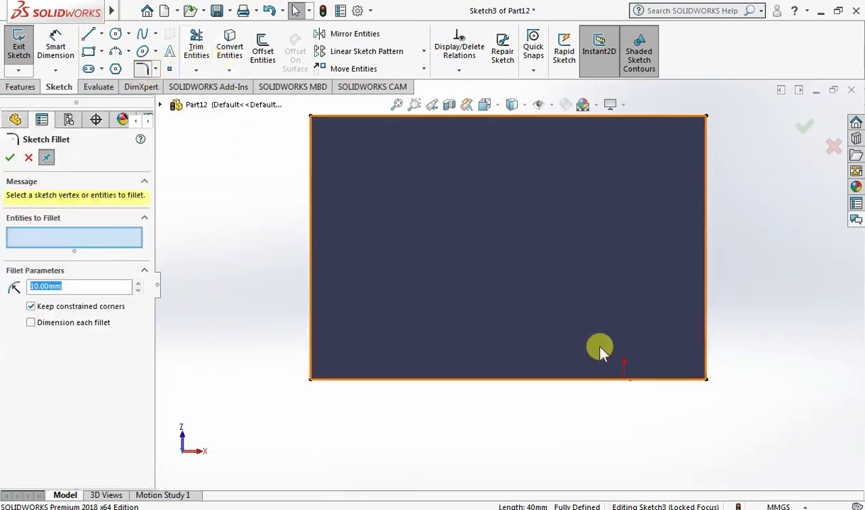
click(665, 381)
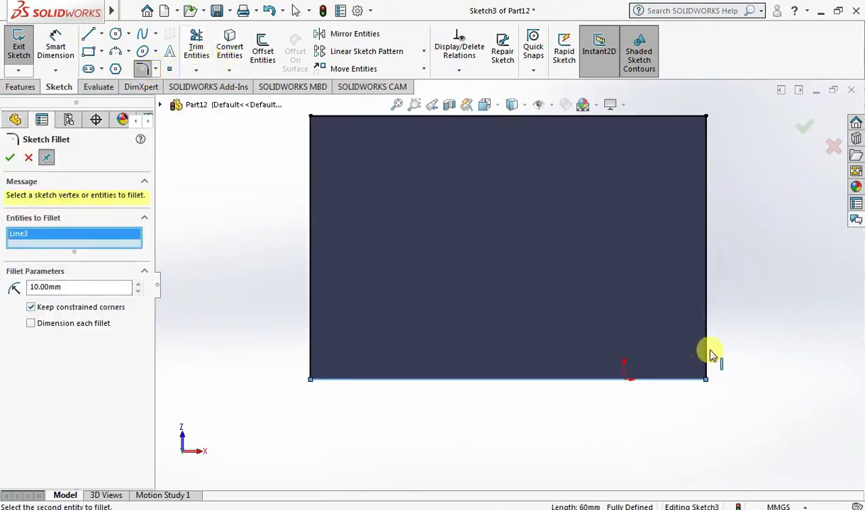
click(706, 135)
click(689, 116)
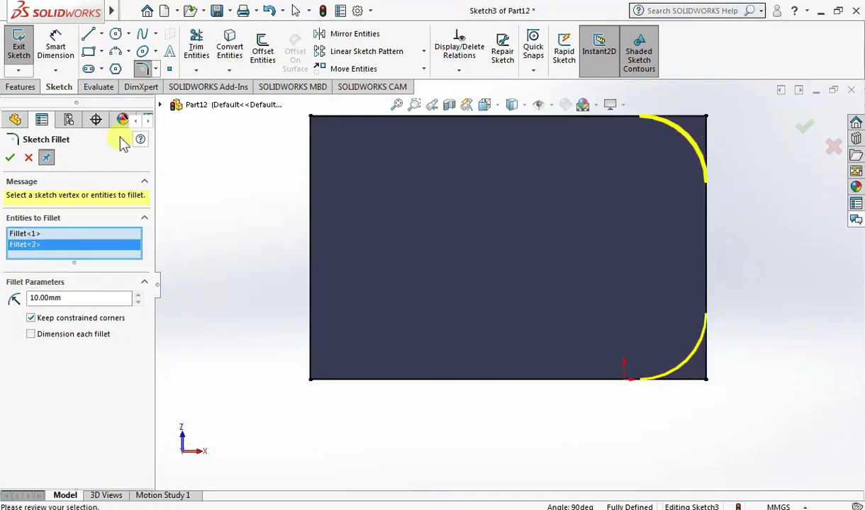
click(9, 158)
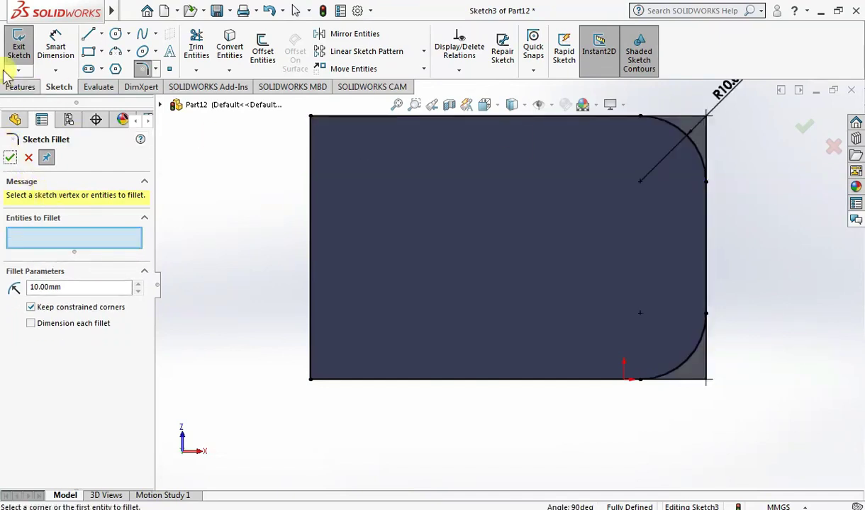
click(17, 50)
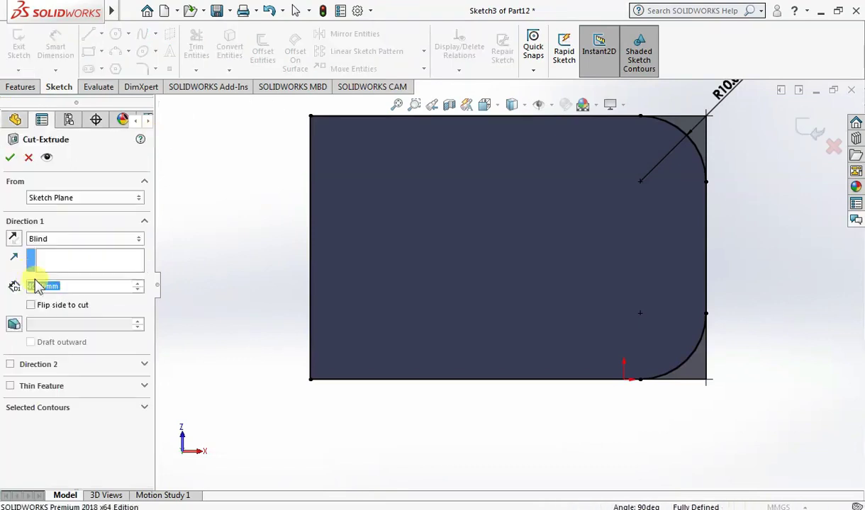
Confirm the 40 mm Cut-Extrude that rounds the base leg's end corners
middle_drag(380, 420, 301, 443)
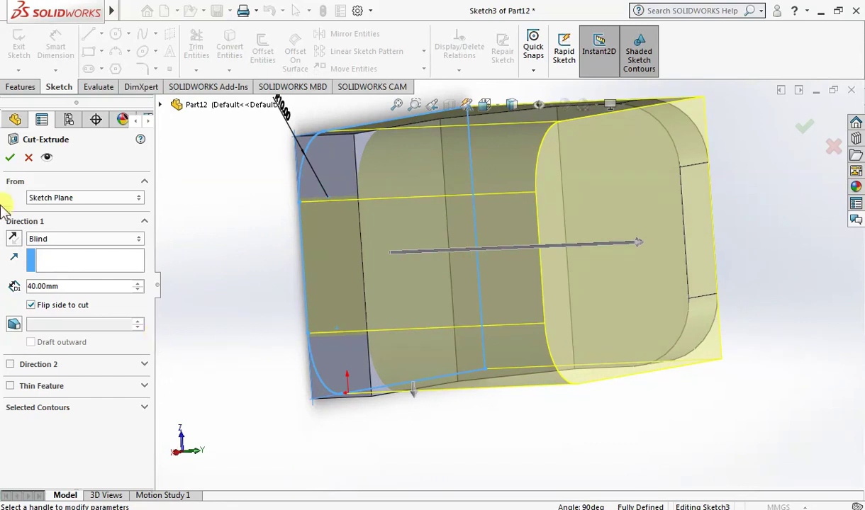
click(10, 158)
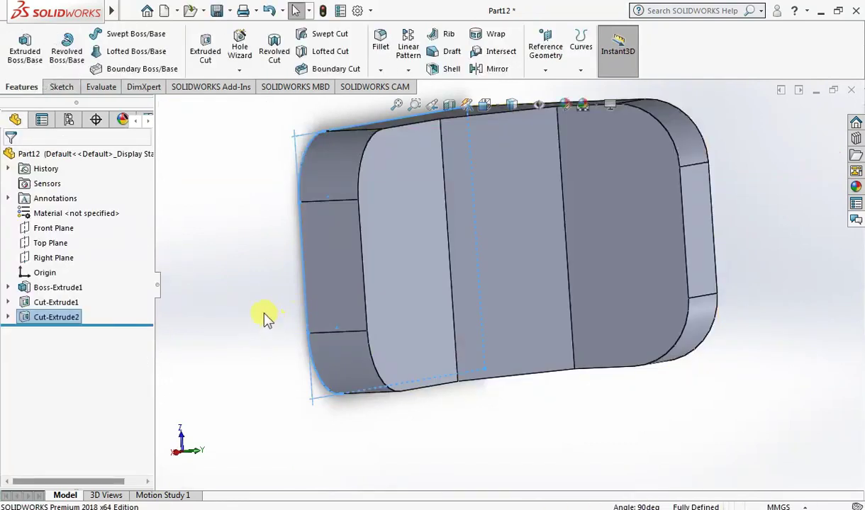
click(263, 317)
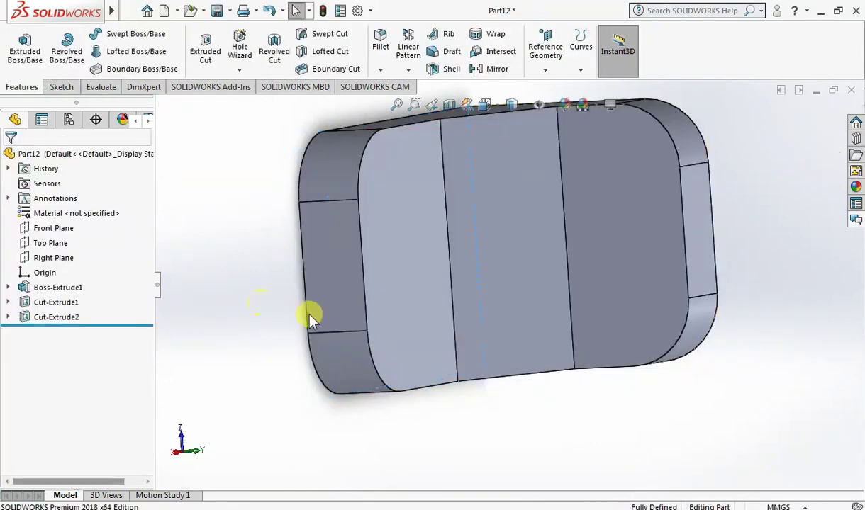
Display the bracket in isometric view on the Plain White scene, shifted slightly right
click(500, 110)
click(557, 140)
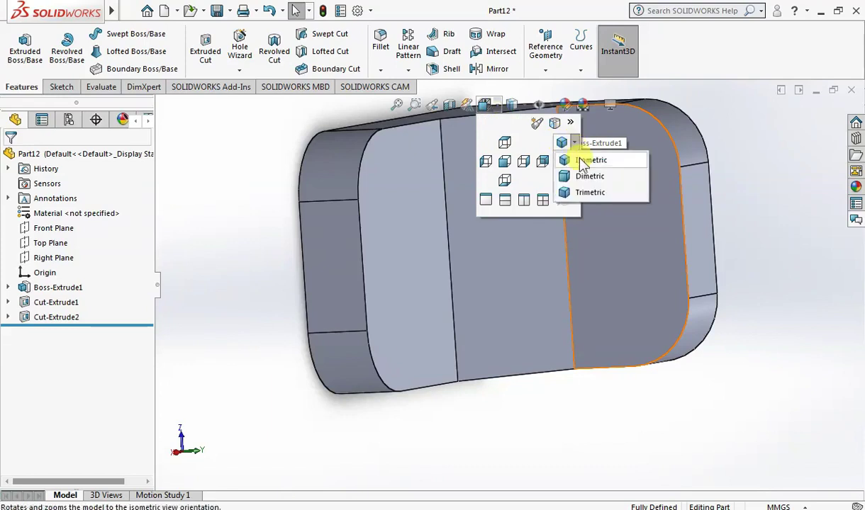
click(576, 160)
click(595, 105)
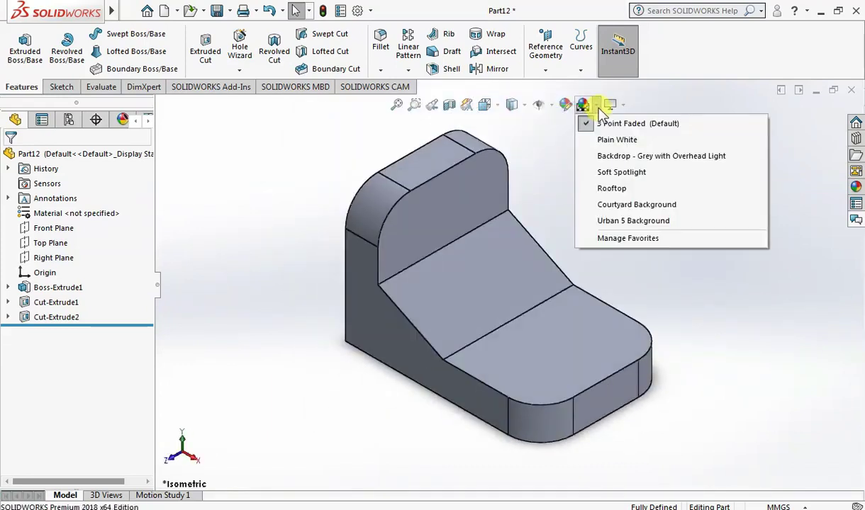
click(618, 137)
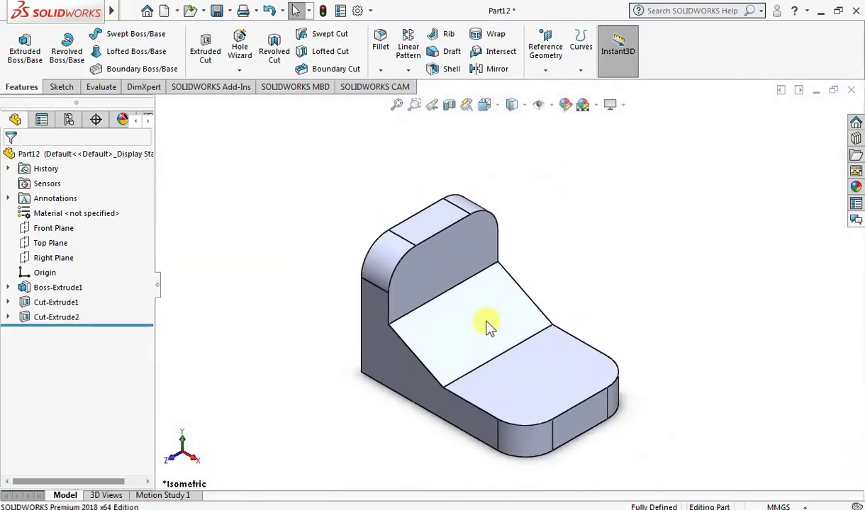
mouse_move(213, 173)
ctrl+middle_down()
mouse_move(545, 297)
mouse_move(665, 361)
ctrl+middle_up()
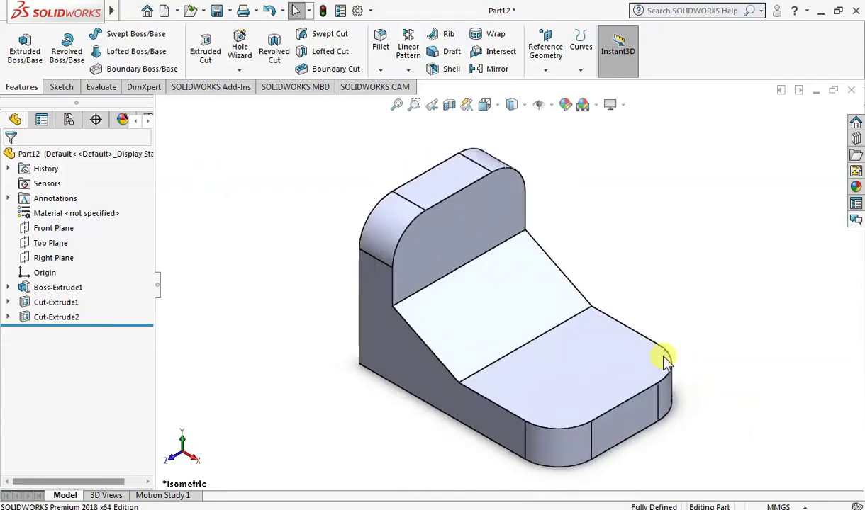